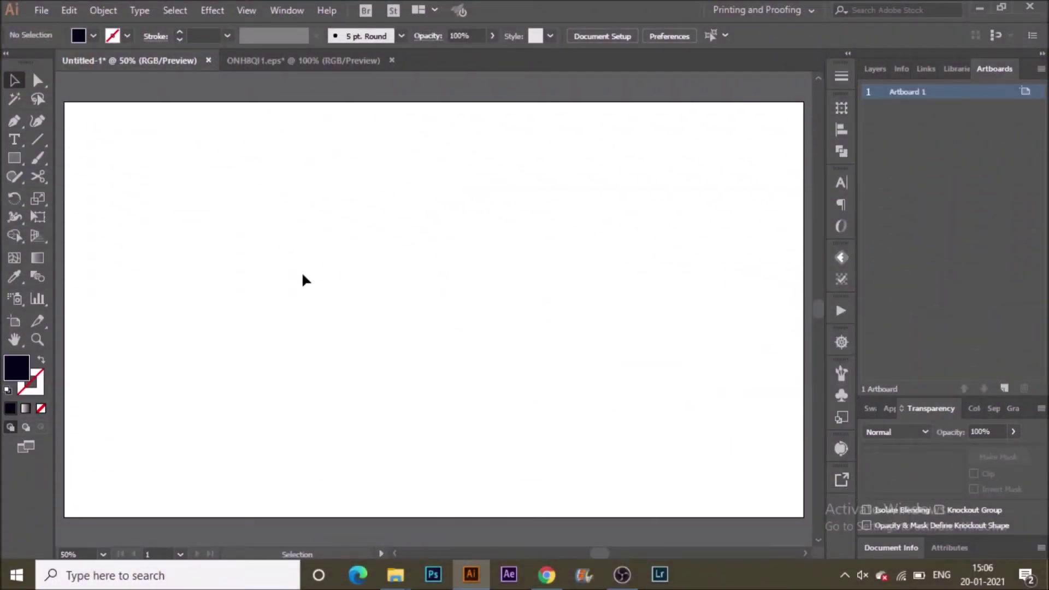
- Add a line of point text reading "Texture" on the artboard
{"action": "left_click", "coordinate": [16, 141]}
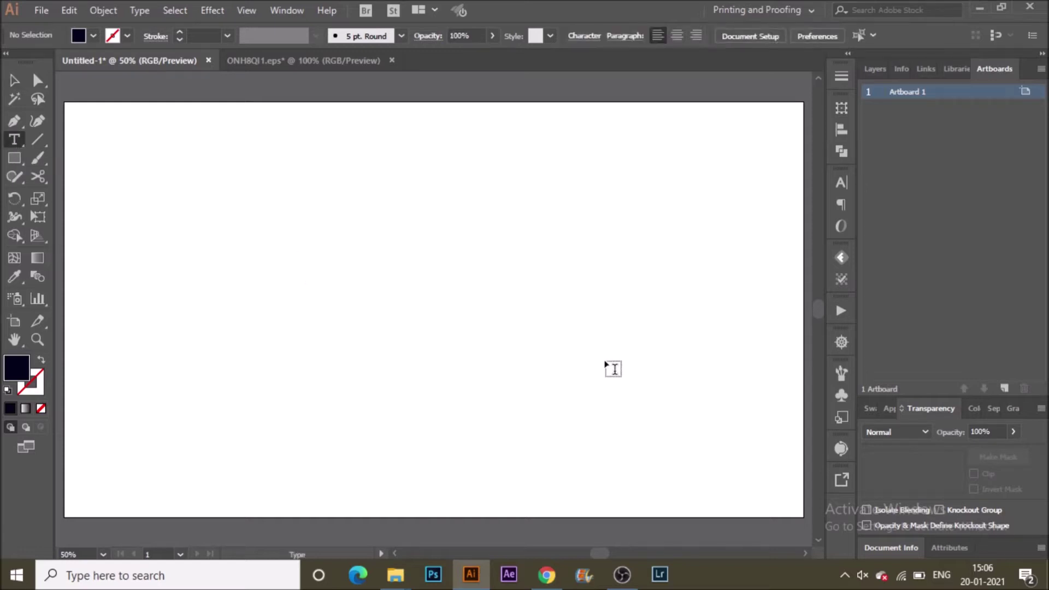
{"action": "left_click", "coordinate": [453, 349]}
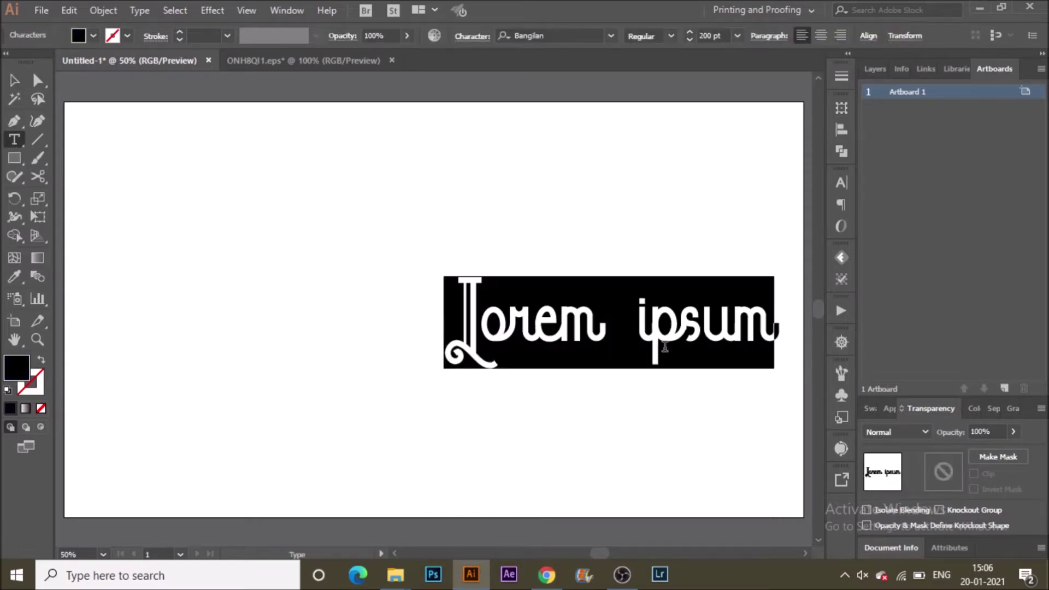
{"action": "type", "text": "Texture"}
{"action": "key", "text": "Escape"}
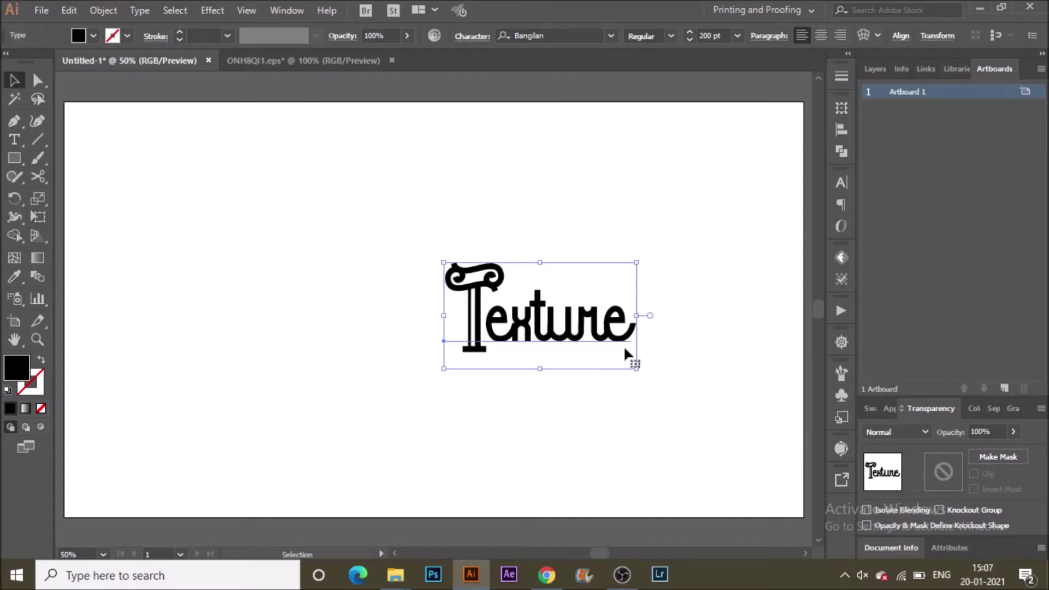
- Keep the text in the Bangilan font and enlarge it to about 643 pt so it spans most of the artboard
{"action": "left_click", "coordinate": [614, 36]}
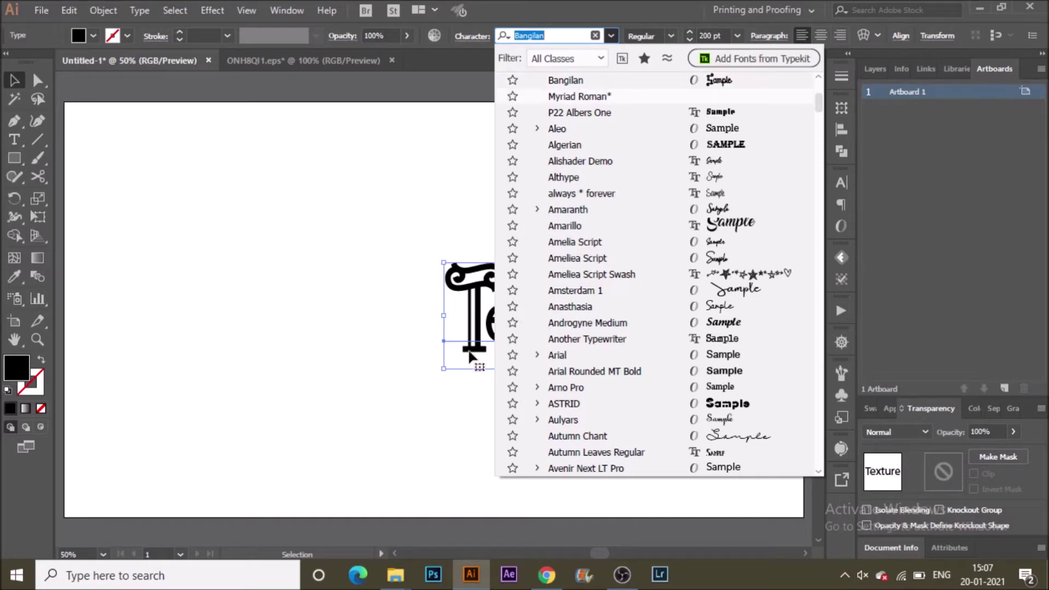
{"action": "left_click", "coordinate": [550, 80]}
{"action": "left_click_drag", "start_coordinate": [445, 372], "coordinate": [753, 144]}
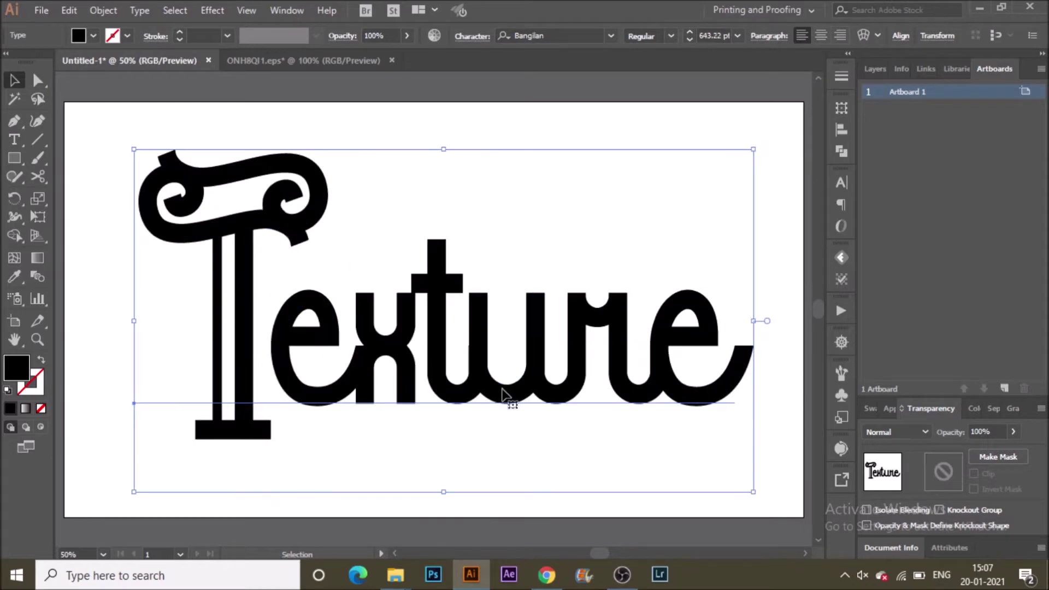
- Convert the text to outlines and lower the first e so its tail joins the foot of the x
{"action": "right_click", "coordinate": [511, 393]}
{"action": "left_click", "coordinate": [585, 192]}
{"action": "left_click", "coordinate": [327, 390]}
{"action": "double_click", "coordinate": [327, 389]}
{"action": "left_click_drag", "start_coordinate": [340, 403], "coordinate": [323, 451]}
{"action": "left_click", "coordinate": [349, 420]}
{"action": "left_click", "coordinate": [422, 427]}
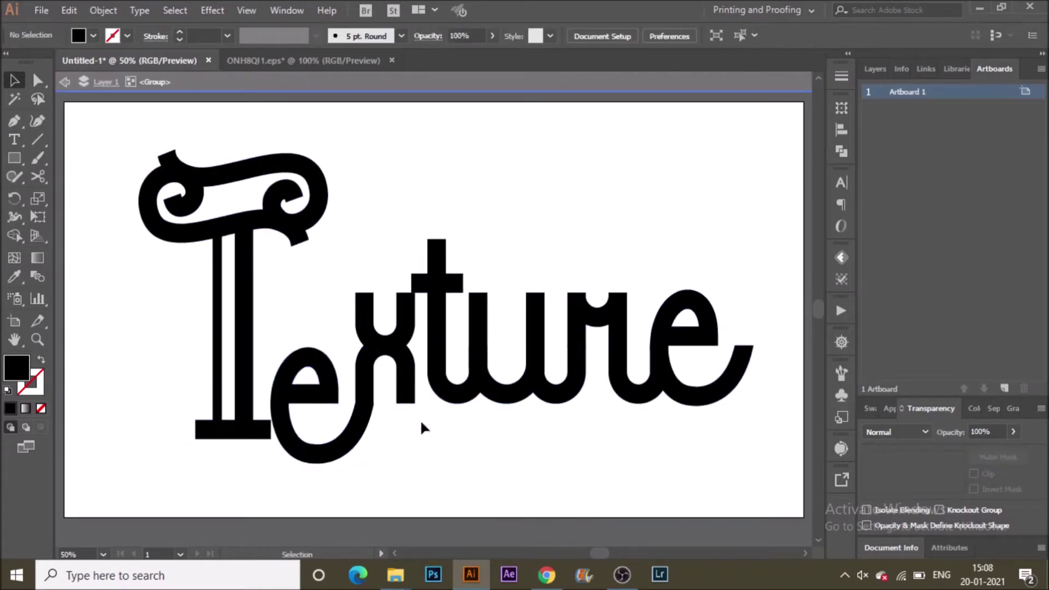
- Raise the first e and the x, and nudge the remaining letters slightly right and up to refine the lettering
{"action": "mouse_move", "coordinate": [422, 426]}
{"action": "left_mouse_down"}
{"action": "mouse_move", "coordinate": [360, 363]}
{"action": "mouse_move", "coordinate": [368, 355]}
{"action": "left_mouse_up"}
{"action": "left_click_drag", "start_coordinate": [465, 419], "coordinate": [683, 366]}
{"action": "left_click_drag", "start_coordinate": [563, 393], "coordinate": [576, 393]}
{"action": "left_click_drag", "start_coordinate": [437, 415], "coordinate": [736, 377]}
{"action": "left_click_drag", "start_coordinate": [580, 374], "coordinate": [575, 374]}
{"action": "key", "text": "Up"}
{"action": "key", "text": "Up"}
{"action": "key", "text": "Up"}
{"action": "key", "text": "shift+Up"}
{"action": "key", "text": "shift+Up"}
{"action": "left_click", "coordinate": [428, 420]}
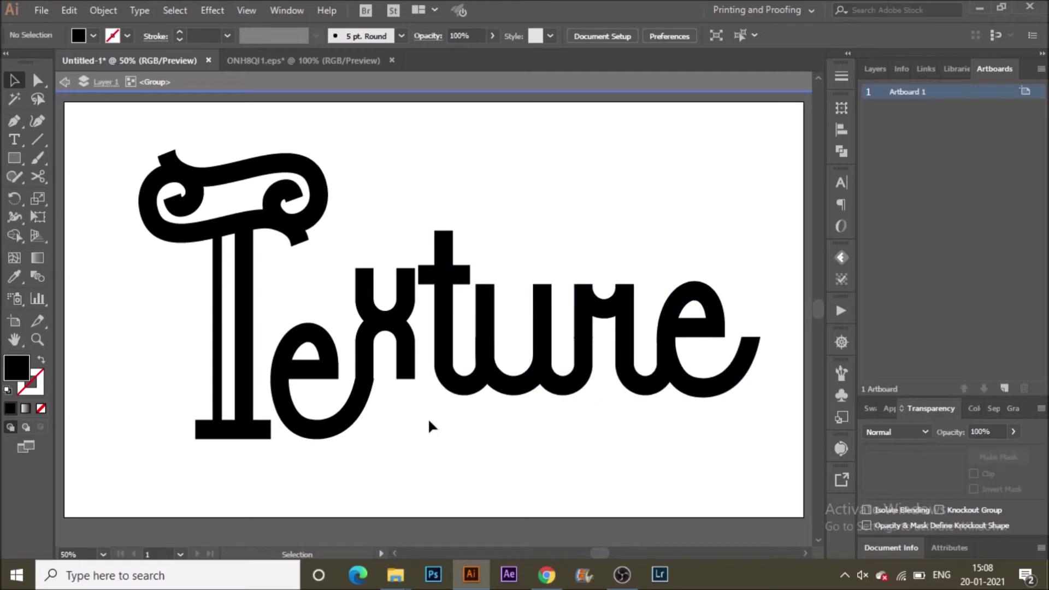
- Unite the overlapping letter outlines of the whole word with Pathfinder Unite
{"action": "double_click", "coordinate": [182, 276]}
{"action": "left_click", "coordinate": [352, 425]}
{"action": "left_click", "coordinate": [842, 152]}
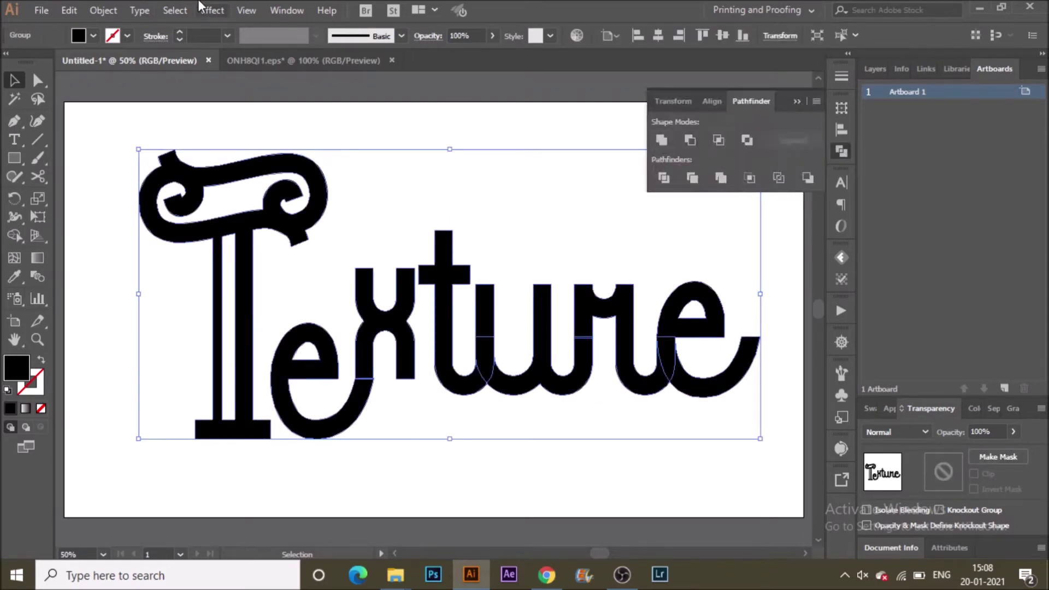
{"action": "left_click", "coordinate": [291, 11]}
{"action": "left_click", "coordinate": [249, 10]}
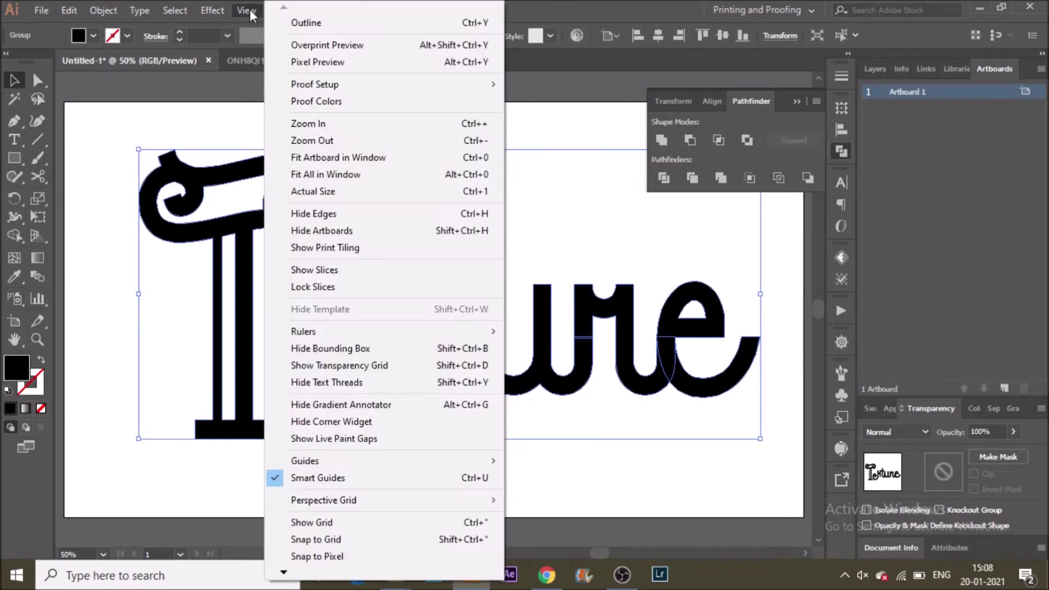
{"action": "left_click", "coordinate": [251, 8]}
{"action": "left_click", "coordinate": [286, 11]}
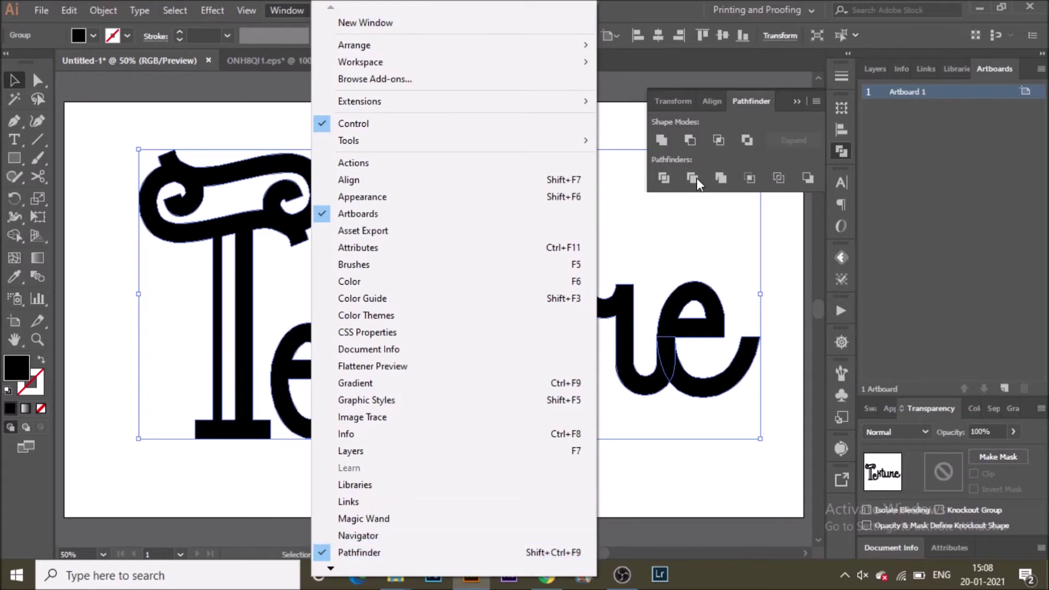
{"action": "left_click", "coordinate": [668, 144]}
{"action": "left_click", "coordinate": [667, 143]}
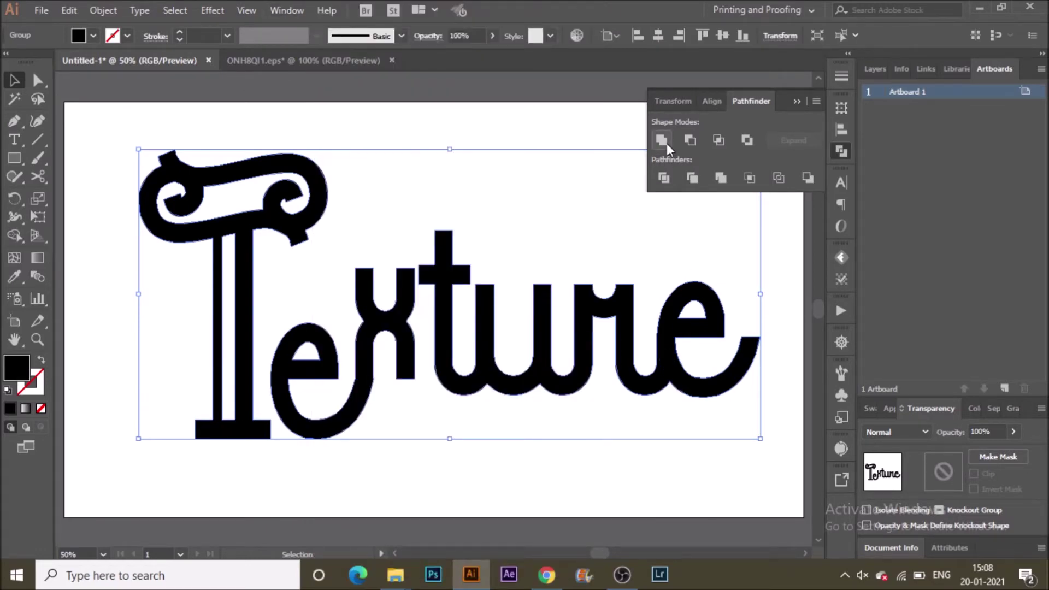
{"action": "left_click", "coordinate": [578, 419]}
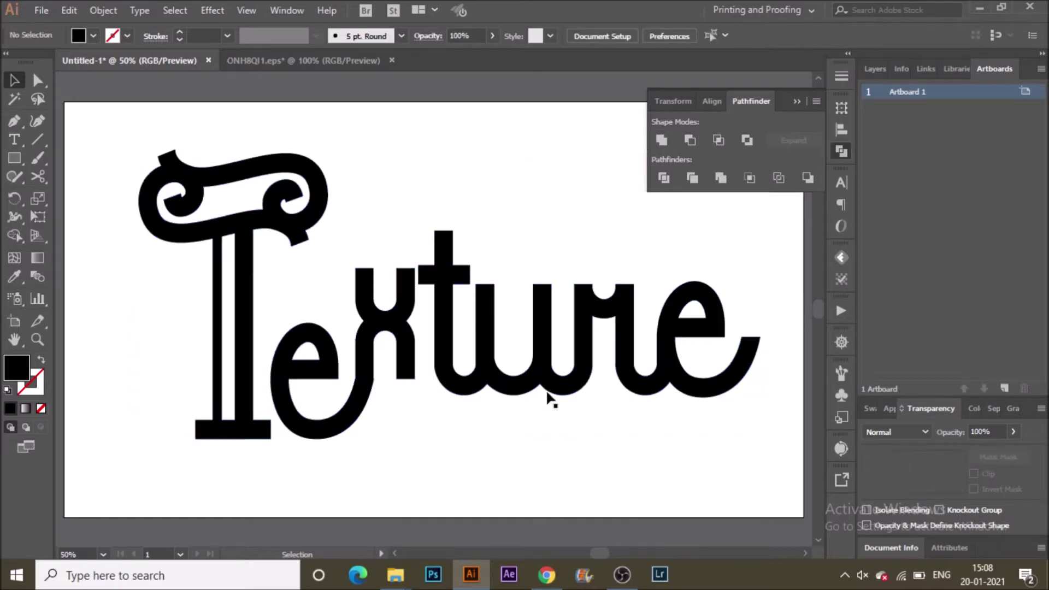
{"action": "left_click", "coordinate": [556, 392]}
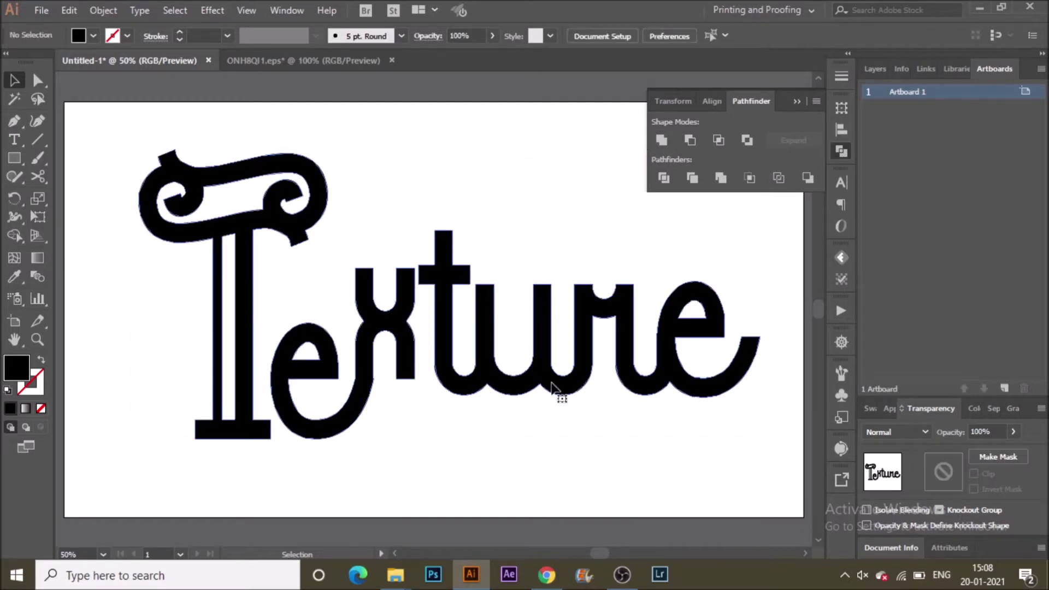
{"action": "left_click", "coordinate": [538, 418]}
- Draw a rectangle covering the entire artboard and fill it with a very dark purple
{"action": "key", "text": "m"}
{"action": "left_click_drag", "start_coordinate": [65, 102], "coordinate": [803, 517]}
{"action": "left_click", "coordinate": [93, 36]}
{"action": "left_click", "coordinate": [145, 73]}
{"action": "left_click", "coordinate": [19, 371]}
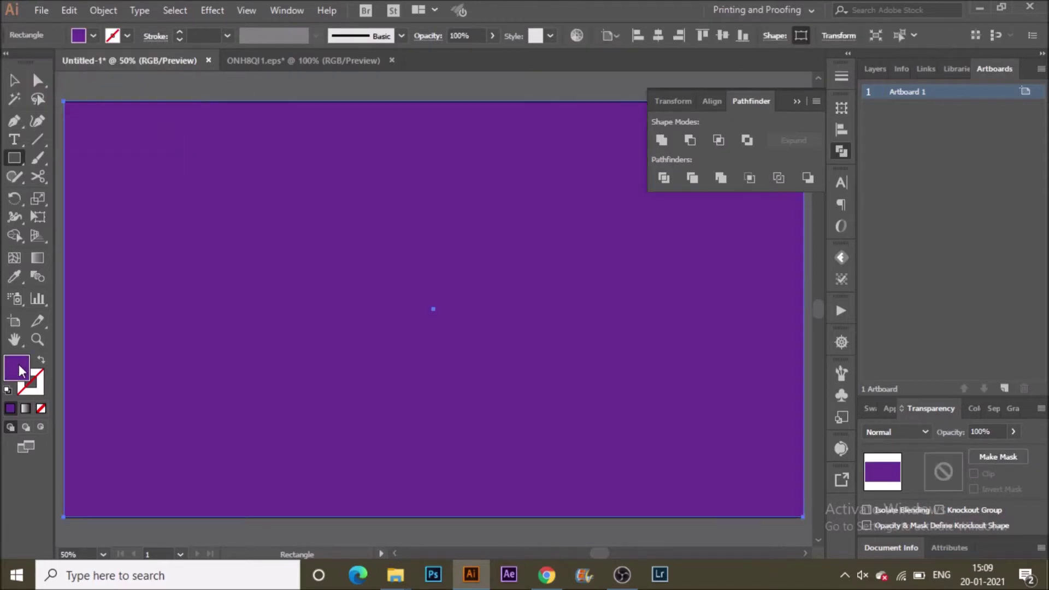
{"action": "double_click", "coordinate": [19, 370]}
{"action": "left_click", "coordinate": [465, 429]}
{"action": "left_click", "coordinate": [654, 272]}
- Send the dark purple rectangle to the back, behind the lettering
{"action": "key", "text": "v"}
{"action": "right_click", "coordinate": [453, 321]}
{"action": "mouse_move", "coordinate": [515, 241]}
{"action": "left_click", "coordinate": [641, 291]}
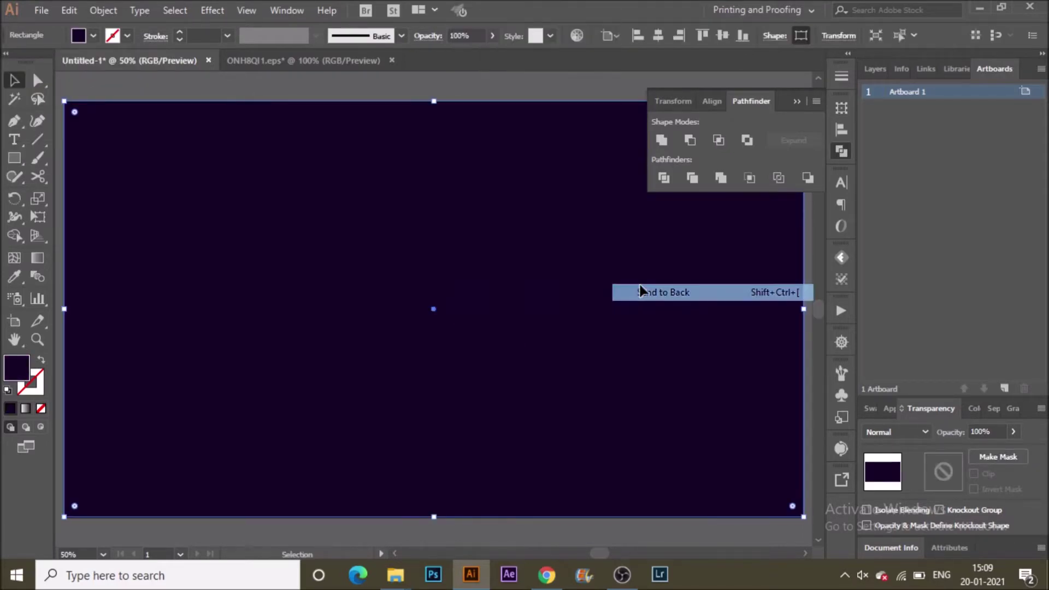
{"action": "left_click", "coordinate": [667, 79]}
- Fill the outlined "Texture" lettering with white
{"action": "left_click", "coordinate": [541, 298]}
{"action": "left_click", "coordinate": [94, 36]}
{"action": "left_click", "coordinate": [29, 62]}
{"action": "left_click", "coordinate": [529, 102]}
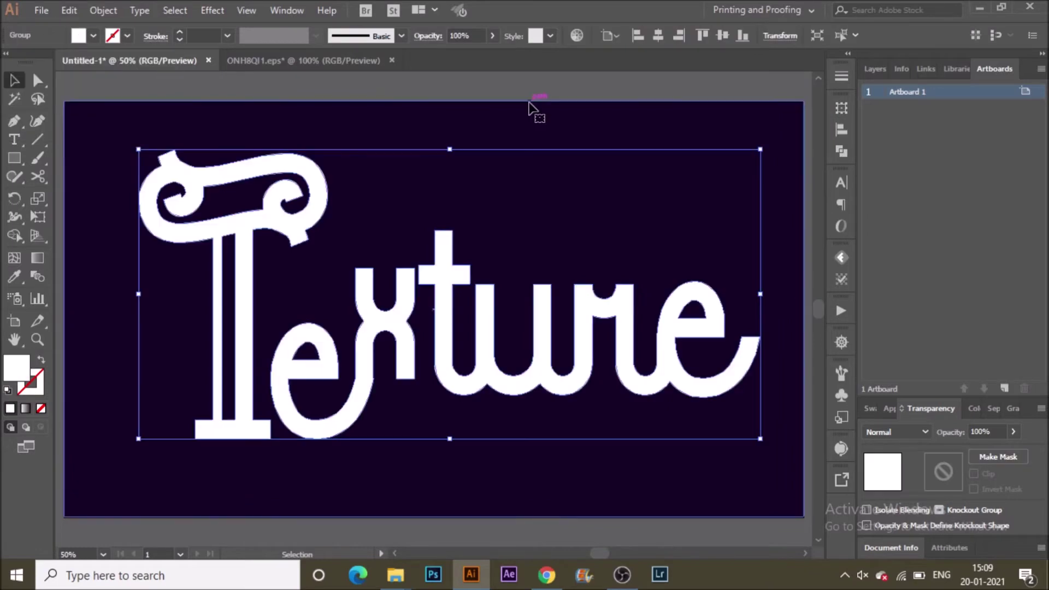
{"action": "left_click", "coordinate": [585, 85]}
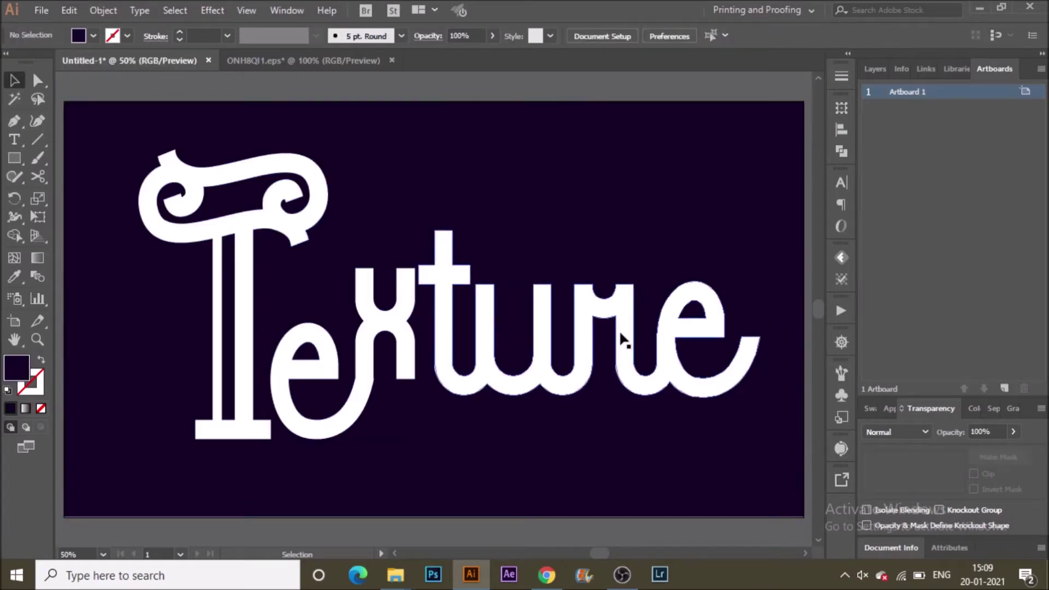
- Copy the dense speckled texture in the artboard's upper-right corner from the ONH8QJ1.eps document
{"action": "left_click", "coordinate": [307, 61]}
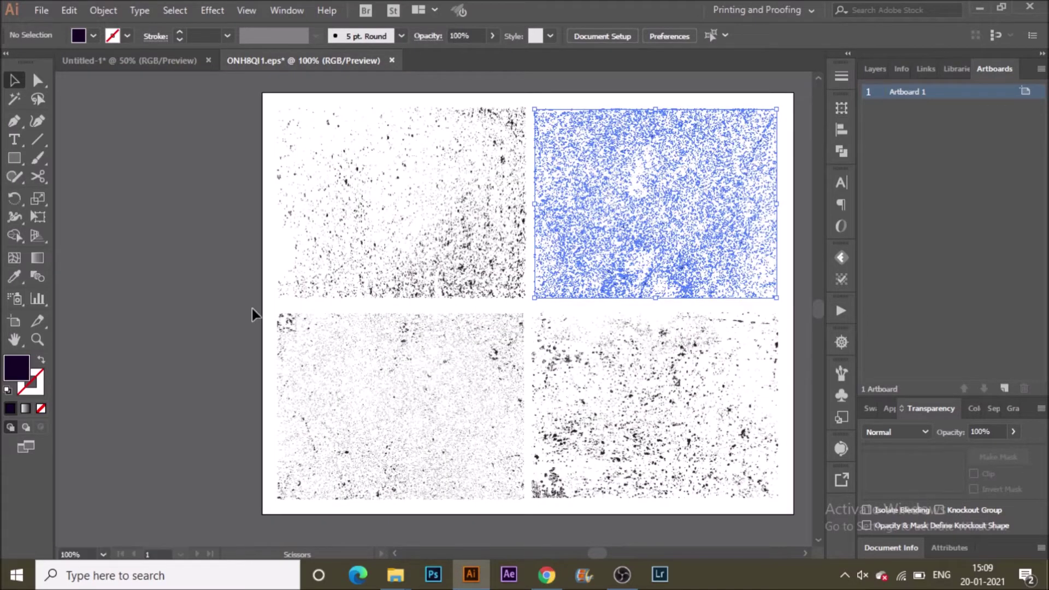
{"action": "left_click", "coordinate": [198, 273]}
{"action": "left_click", "coordinate": [668, 239]}
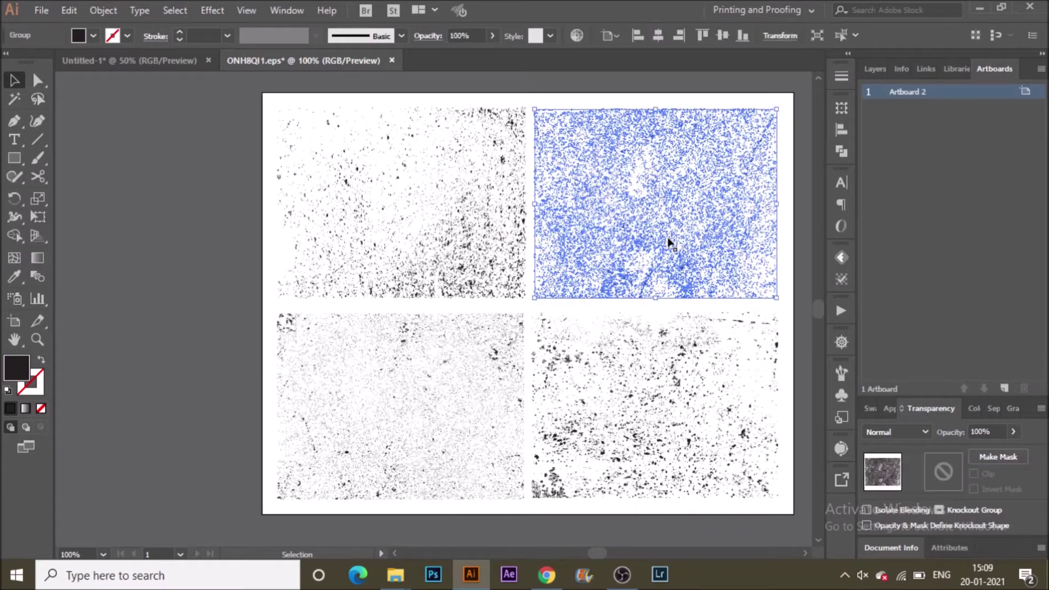
{"action": "left_click", "coordinate": [70, 11]}
{"action": "left_click", "coordinate": [138, 85]}
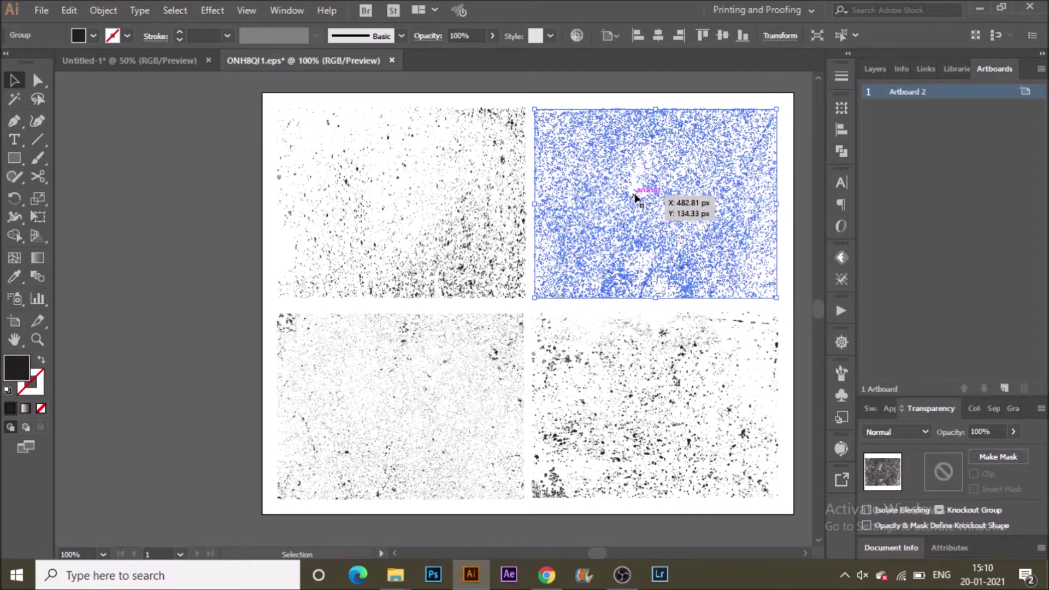
- Make an opacity mask for the white lettering in the Untitled-1 document and activate the mask for editing
{"action": "left_click", "coordinate": [84, 57]}
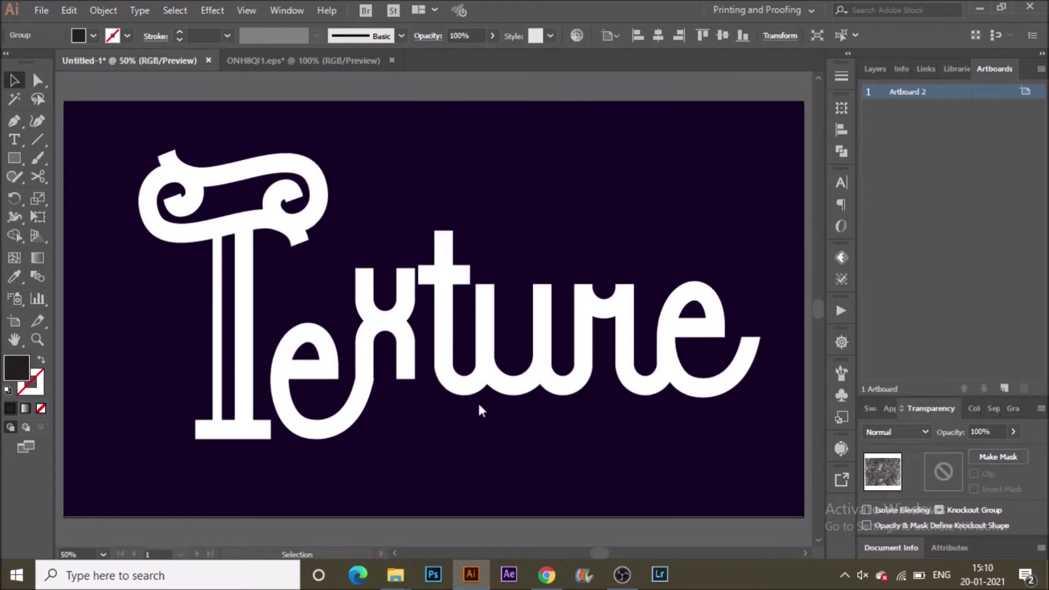
{"action": "left_click", "coordinate": [485, 392]}
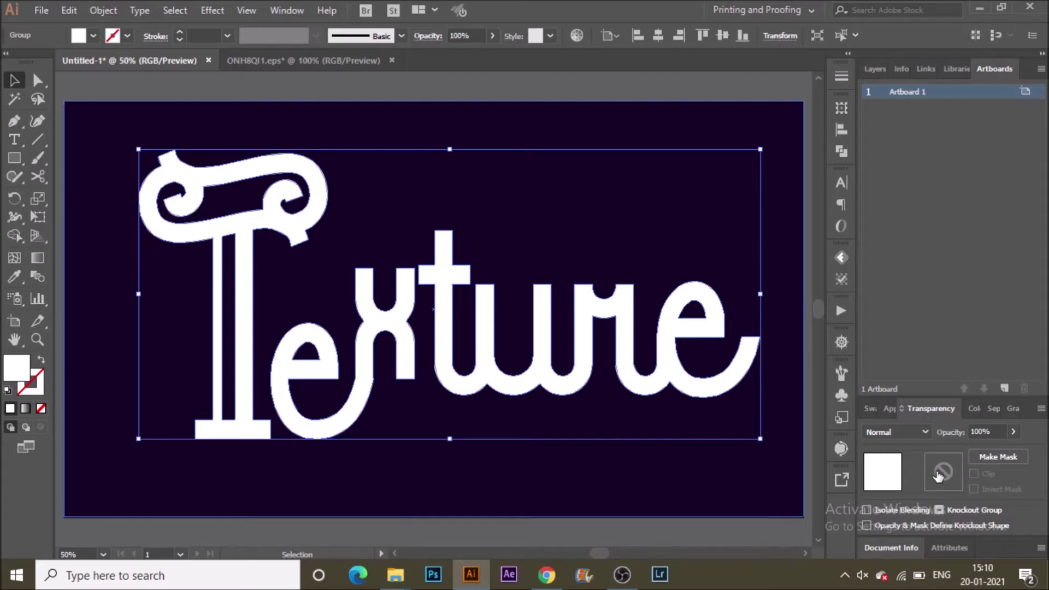
{"action": "left_click", "coordinate": [1003, 461]}
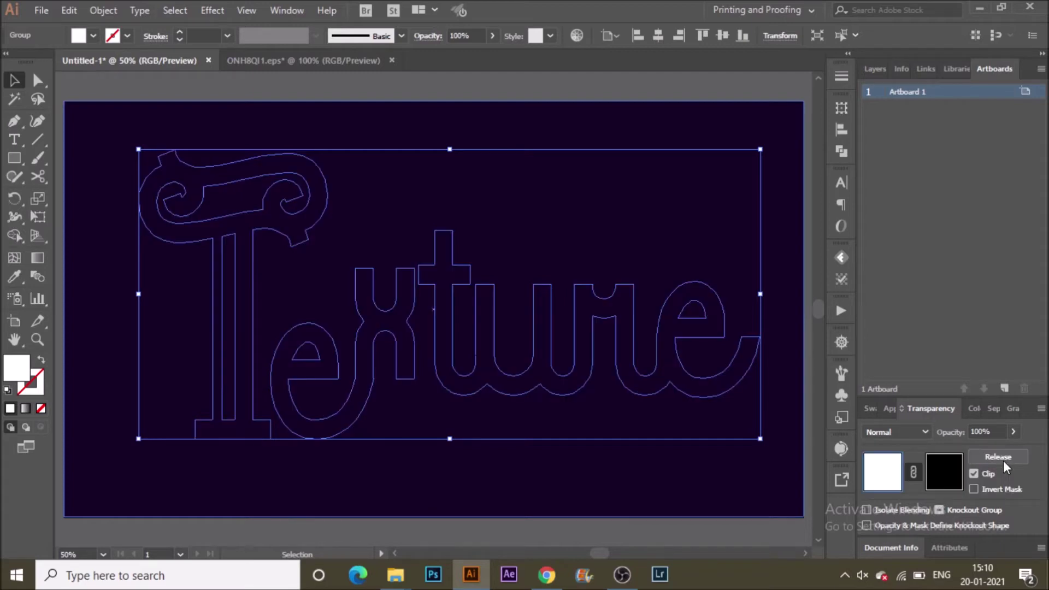
{"action": "left_click", "coordinate": [941, 486]}
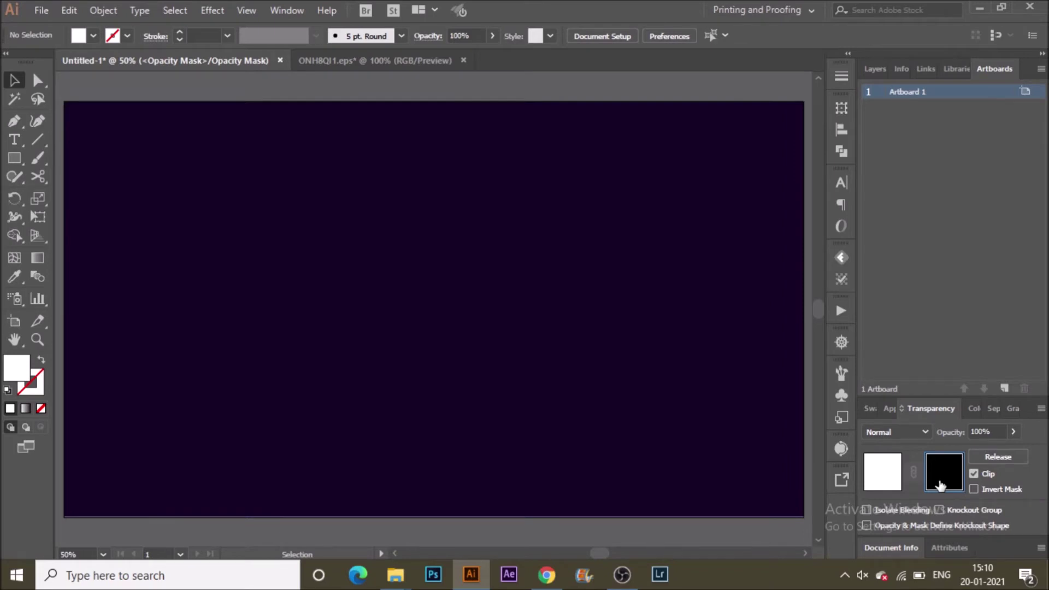
- Paste the copied texture into the opacity mask and enlarge it to cover nearly the whole word
{"action": "key", "text": "ctrl+v"}
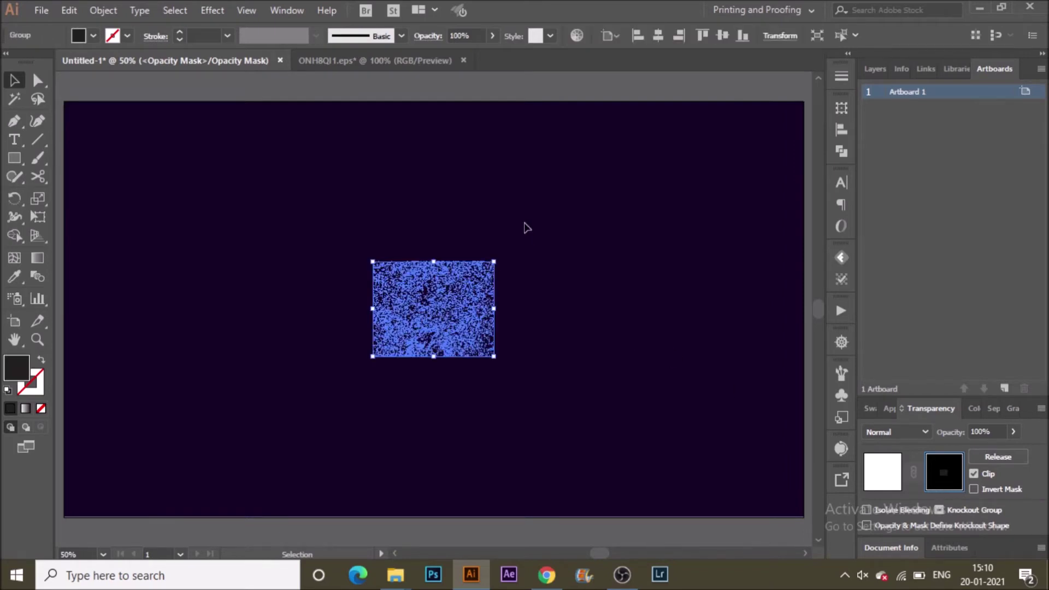
{"action": "left_click_drag", "start_coordinate": [569, 197], "coordinate": [83, 506]}
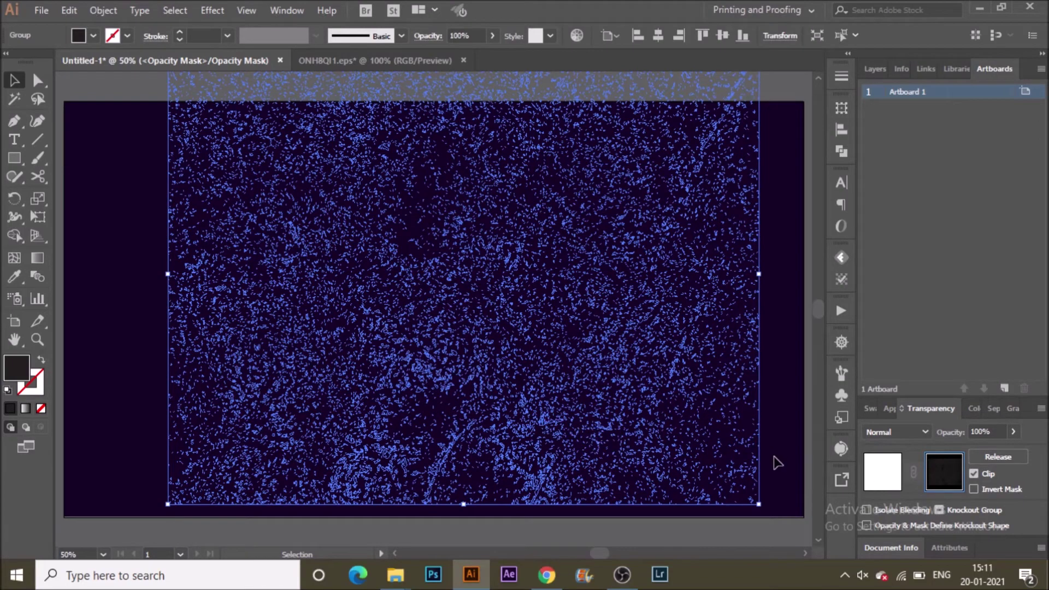
{"action": "left_click", "coordinate": [753, 538]}
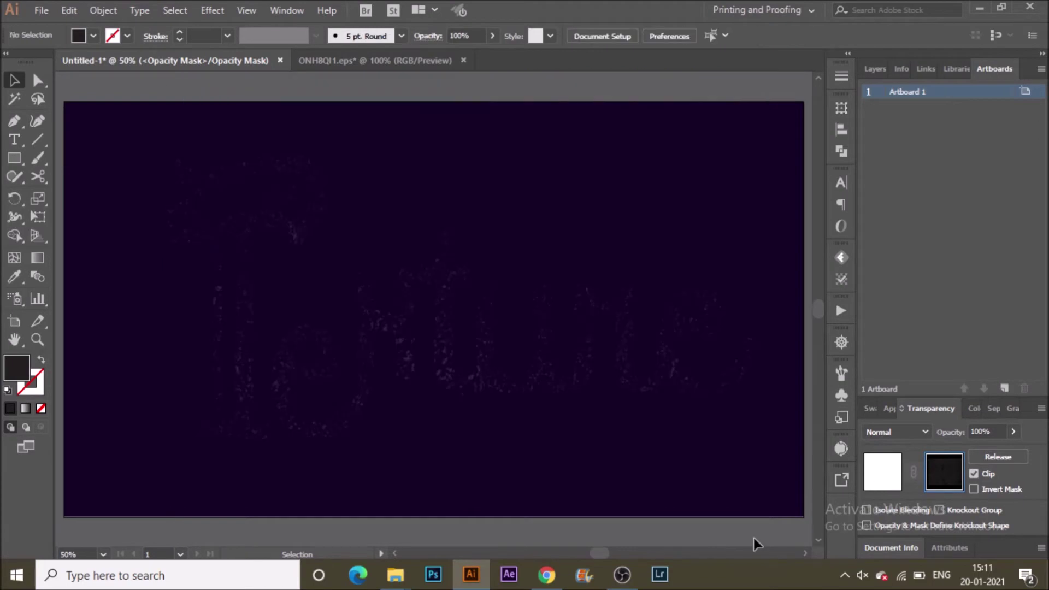
- Turn off Clip and turn on Invert Mask for the lettering's opacity mask
{"action": "left_click", "coordinate": [577, 379]}
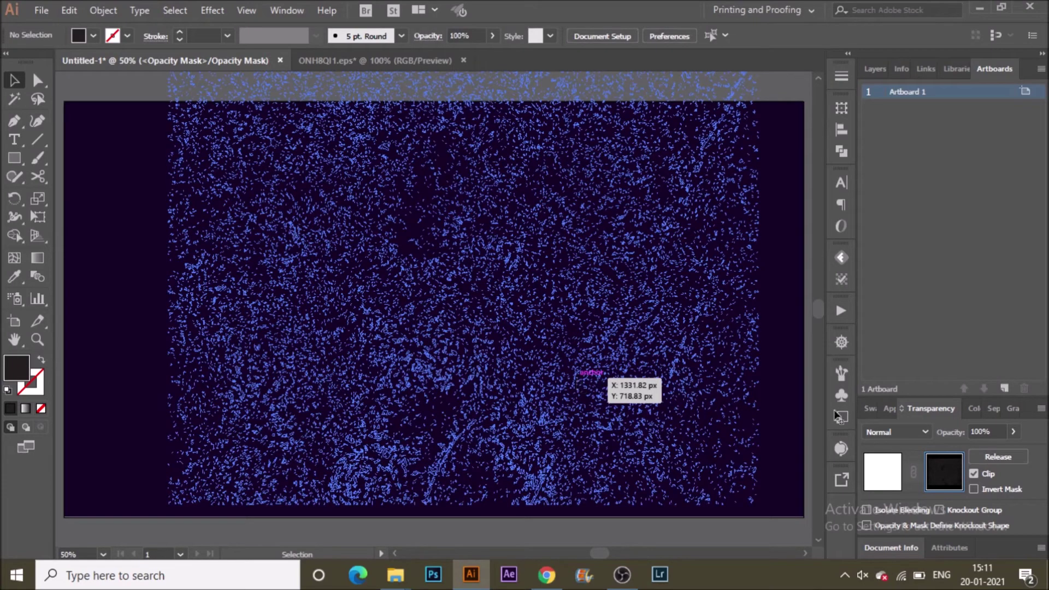
{"action": "left_click", "coordinate": [945, 458]}
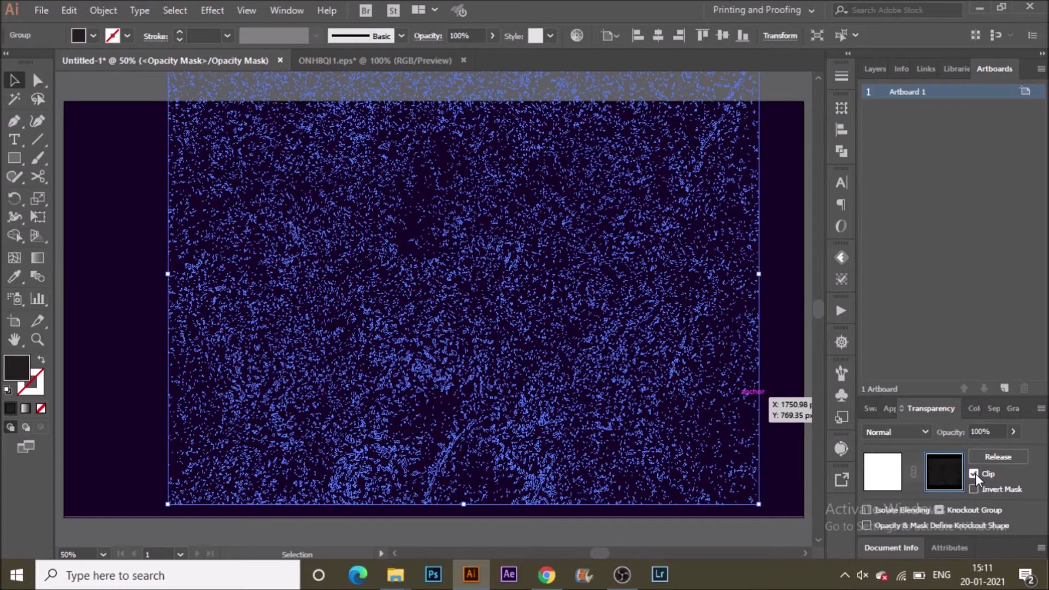
{"action": "left_click", "coordinate": [975, 474]}
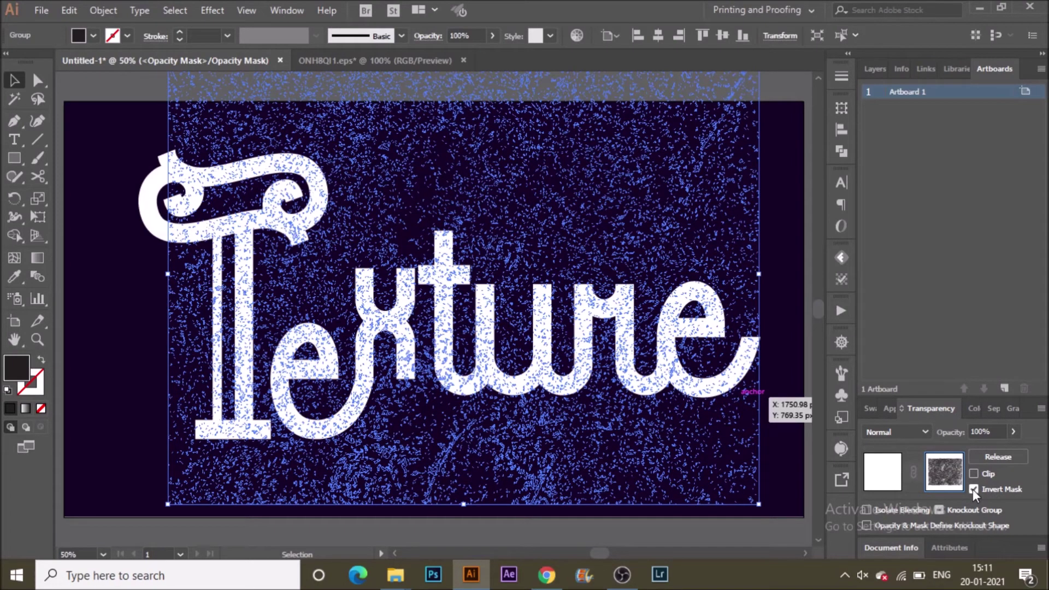
{"action": "left_click", "coordinate": [397, 520]}
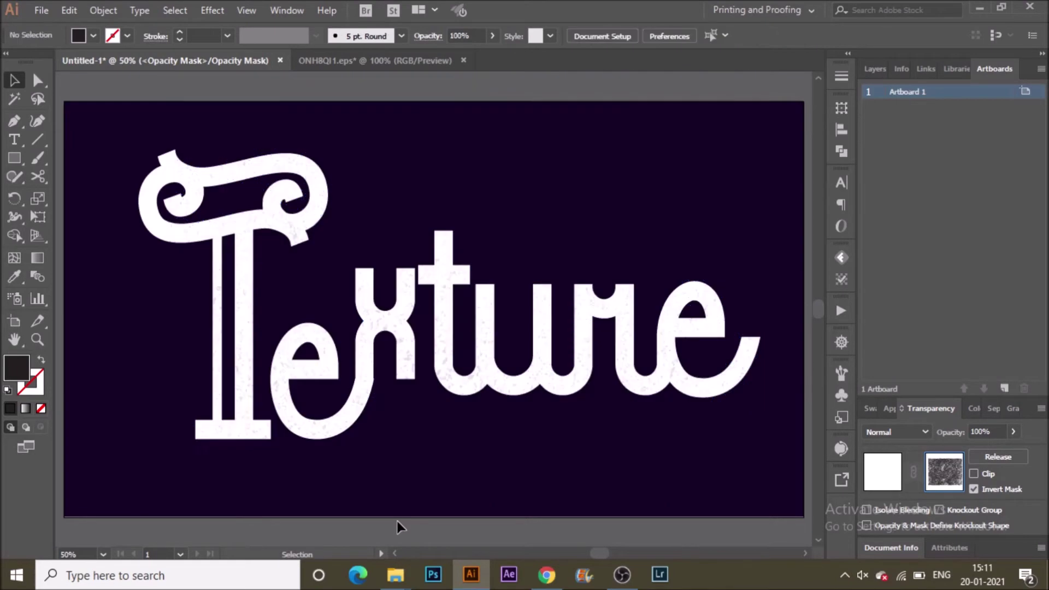
- Fill the texture inside the opacity mask with white to strengthen the distressed effect on the lettering
{"action": "left_click", "coordinate": [411, 475]}
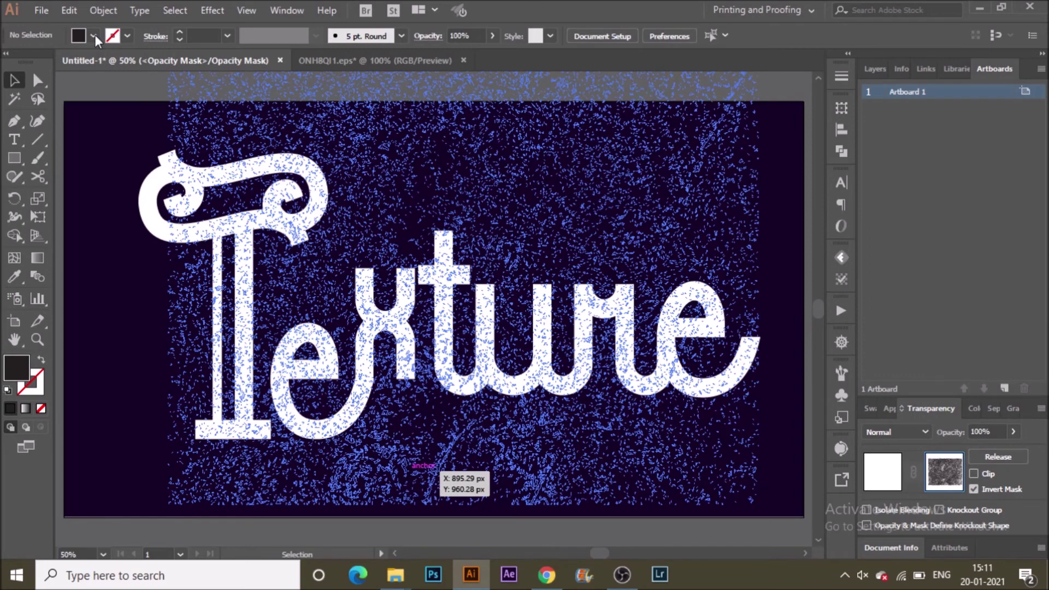
{"action": "left_click", "coordinate": [94, 35]}
{"action": "left_click", "coordinate": [30, 61]}
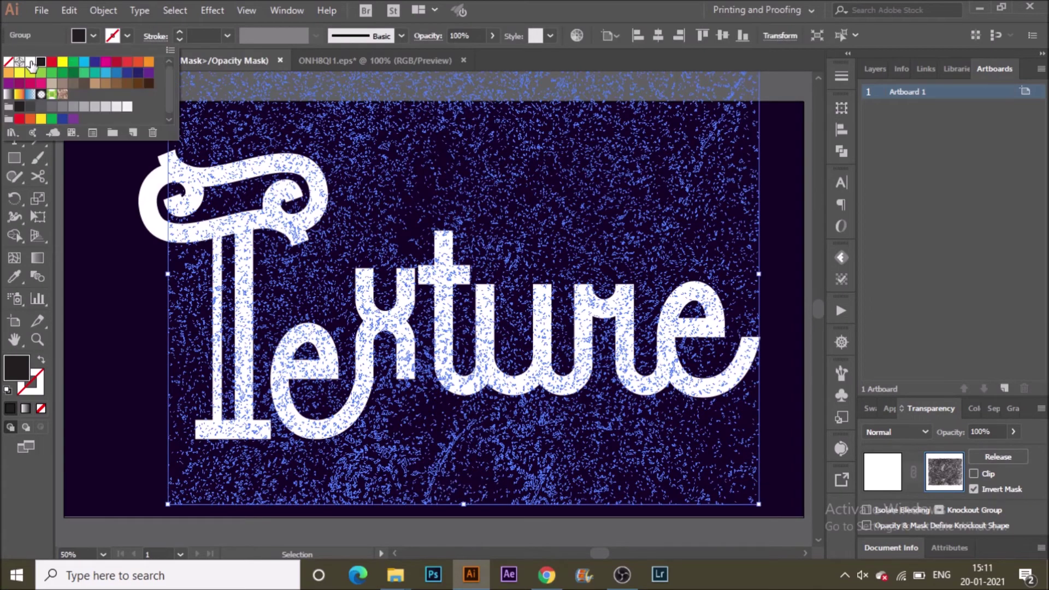
{"action": "left_click", "coordinate": [593, 533]}
{"action": "left_click", "coordinate": [592, 533]}
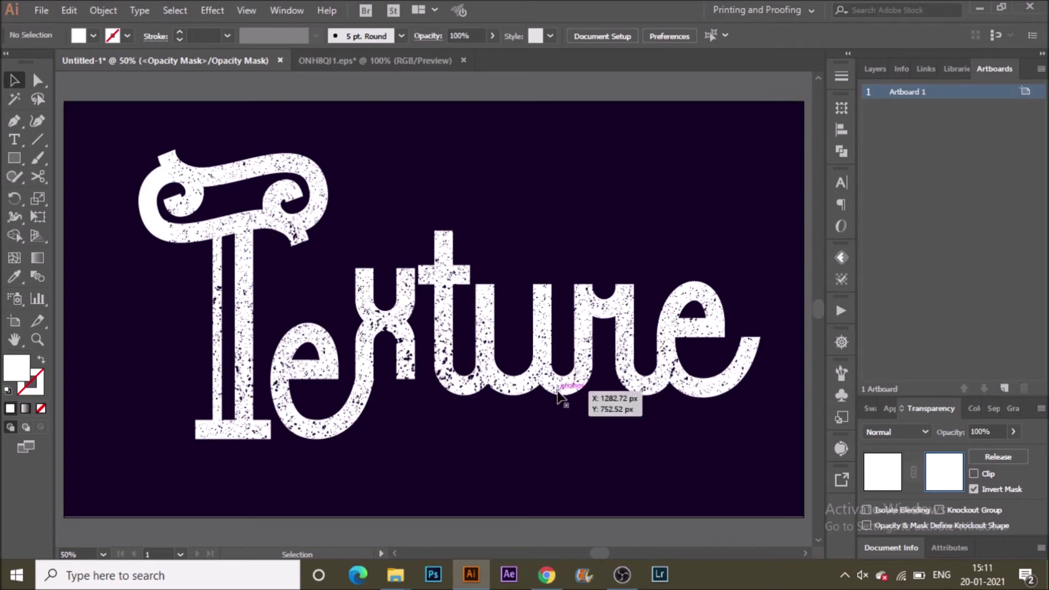
{"action": "key", "text": "ctrl+="}
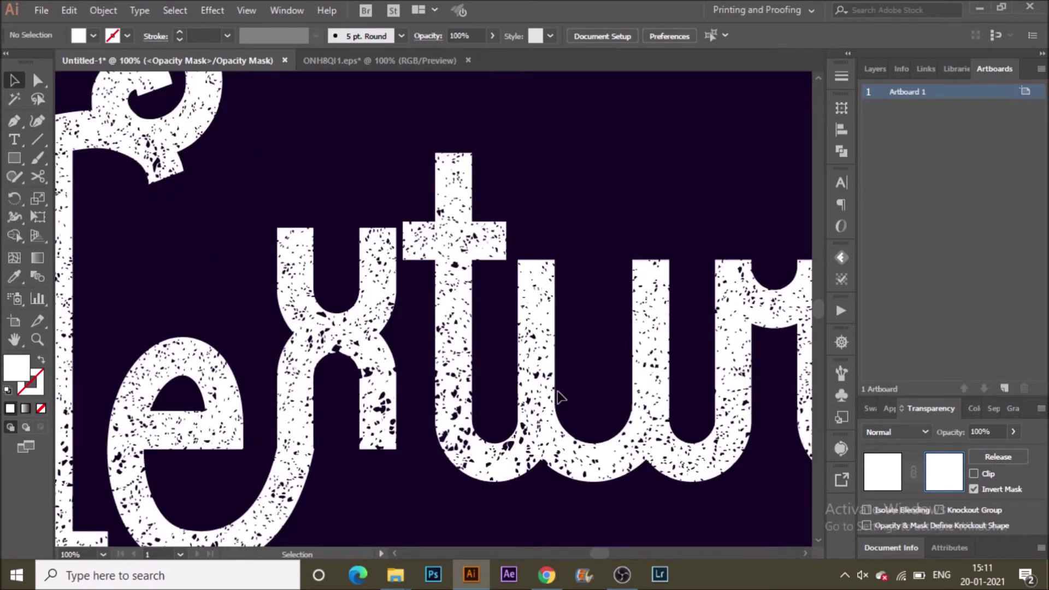
- Enlarge the texture inside the opacity mask to about 1677 by 1311 px so it covers the whole word
{"action": "left_click", "coordinate": [537, 197]}
{"action": "left_click", "coordinate": [913, 474]}
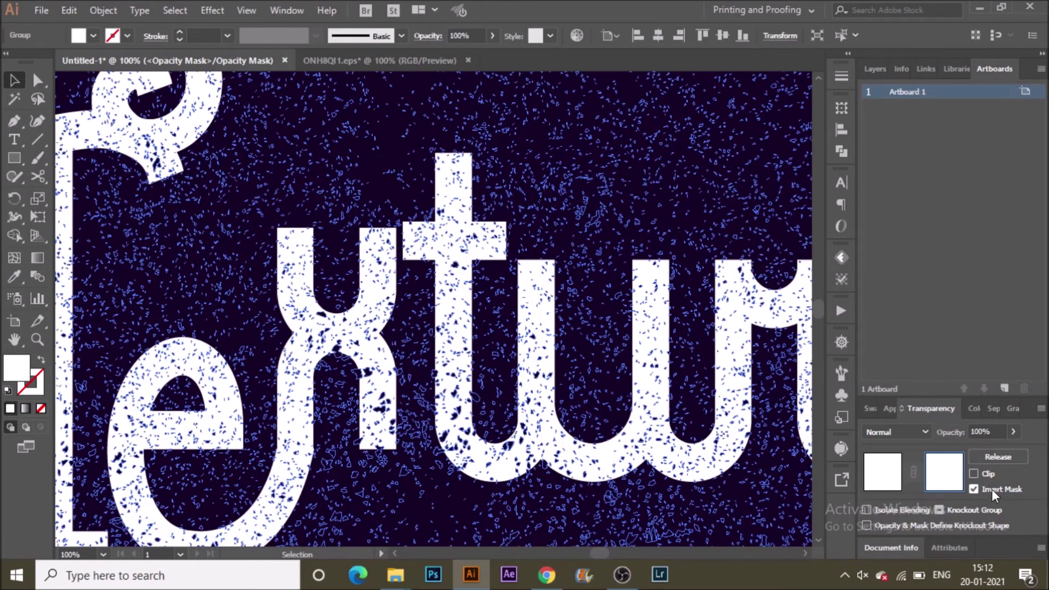
{"action": "key", "text": "ctrl+minus"}
{"action": "key", "text": "ctrl+minus"}
{"action": "left_click_drag", "start_coordinate": [237, 155], "coordinate": [211, 126]}
{"action": "mouse_move", "coordinate": [656, 464]}
{"action": "left_mouse_down"}
{"action": "mouse_move", "coordinate": [633, 463]}
{"action": "mouse_move", "coordinate": [642, 471]}
{"action": "left_mouse_up"}
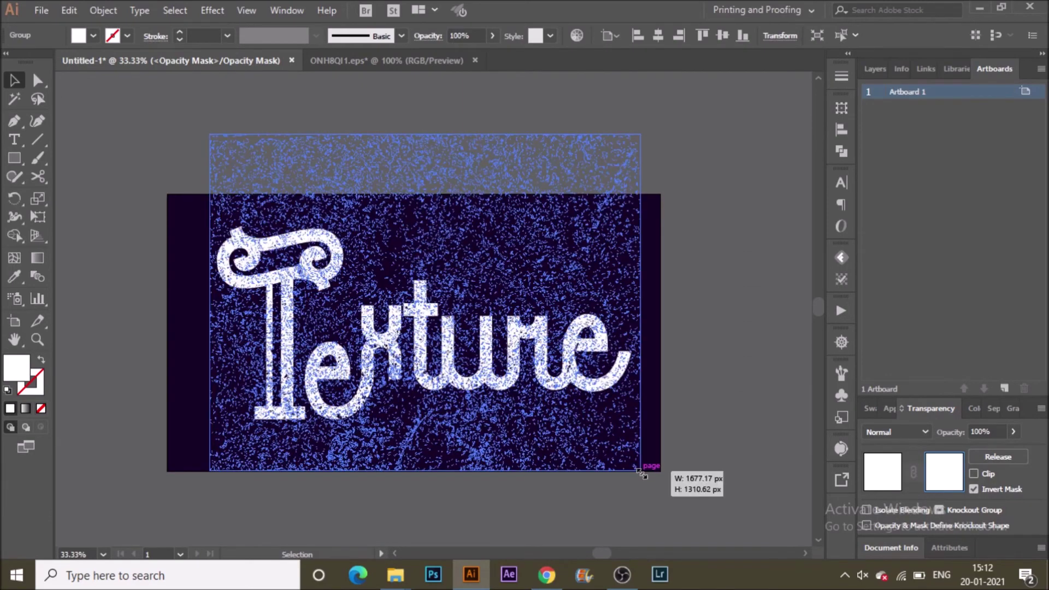
- Duplicate the texture inside the opacity mask by pasting a copy directly in front of the original
{"action": "right_click", "coordinate": [530, 431]}
{"action": "left_click", "coordinate": [521, 4]}
{"action": "left_click", "coordinate": [69, 10]}
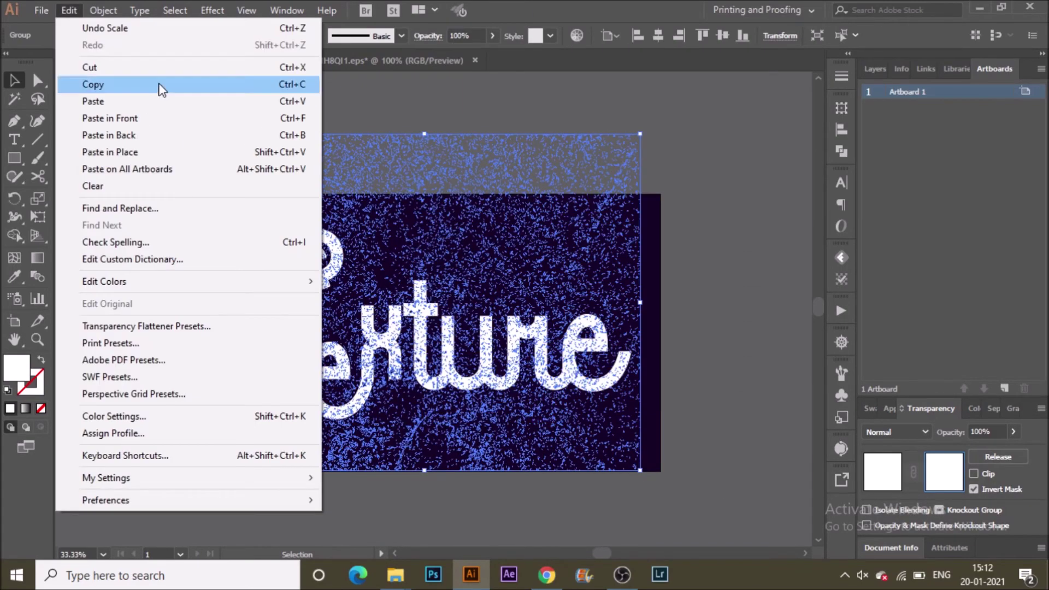
{"action": "left_click", "coordinate": [159, 86]}
{"action": "left_click", "coordinate": [68, 10]}
{"action": "left_click", "coordinate": [110, 121]}
- Reflect the duplicated texture over the original inside the mask to make the speckling denser, and deselect it
{"action": "right_click", "coordinate": [551, 208]}
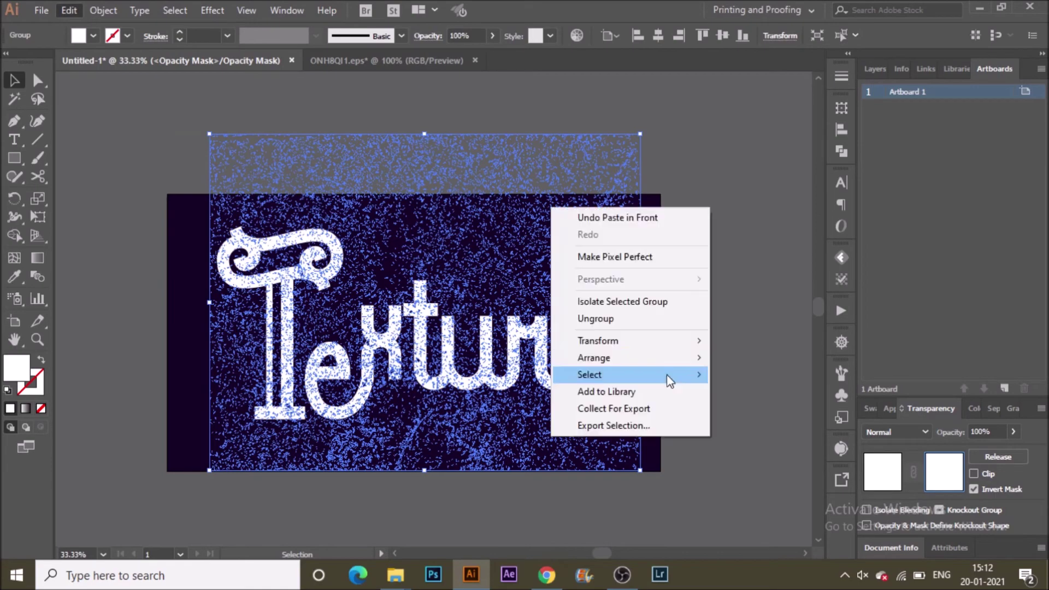
{"action": "mouse_move", "coordinate": [663, 341]}
{"action": "left_click", "coordinate": [778, 404]}
{"action": "left_click", "coordinate": [632, 376]}
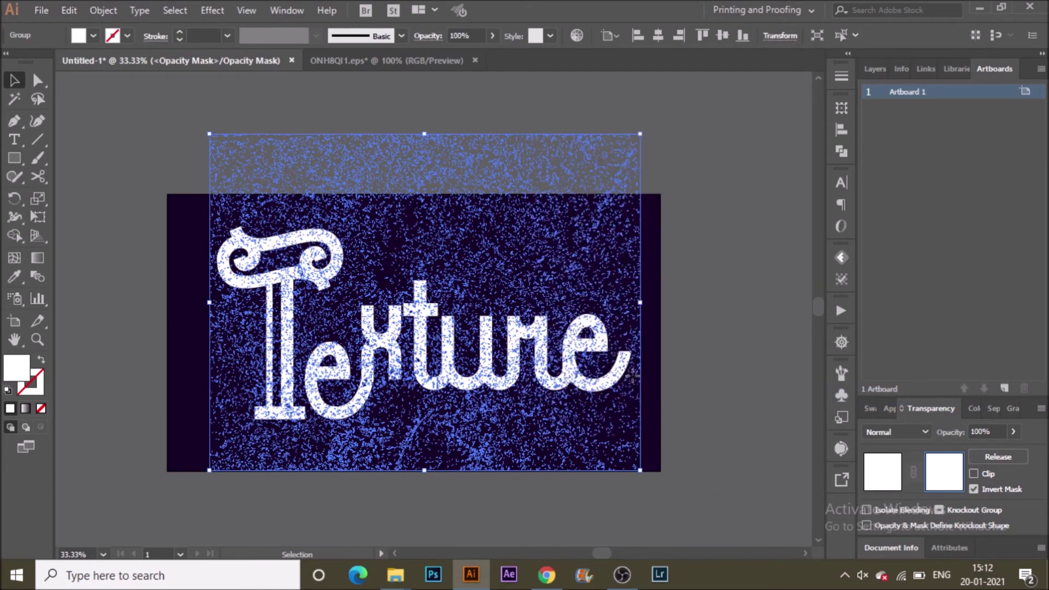
{"action": "left_click", "coordinate": [589, 509]}
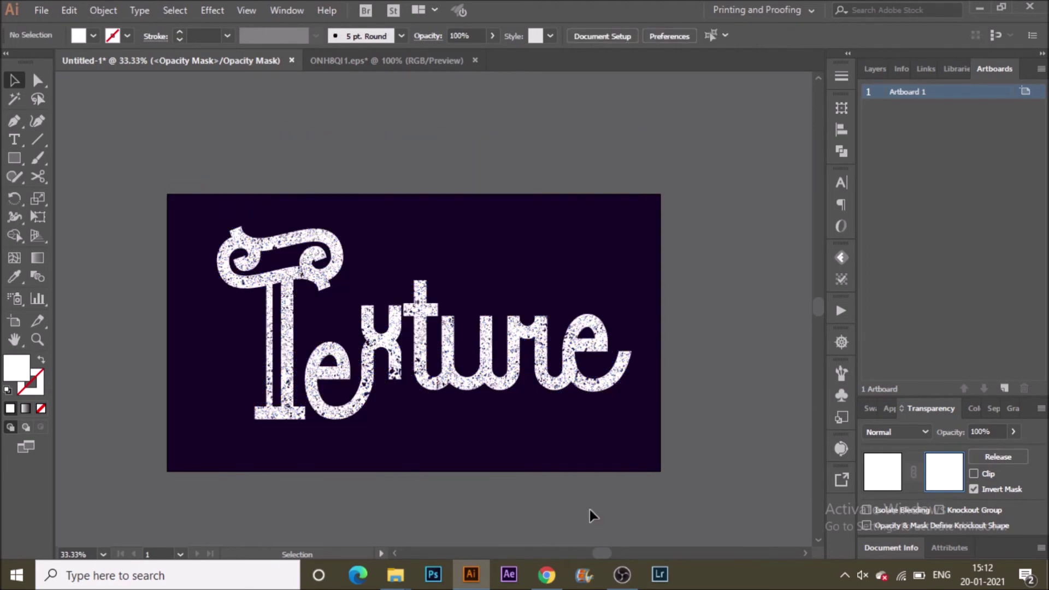
- Stop editing the opacity mask, return to the normal artwork and select the dark background rectangle
{"action": "key", "text": "ctrl+equal"}
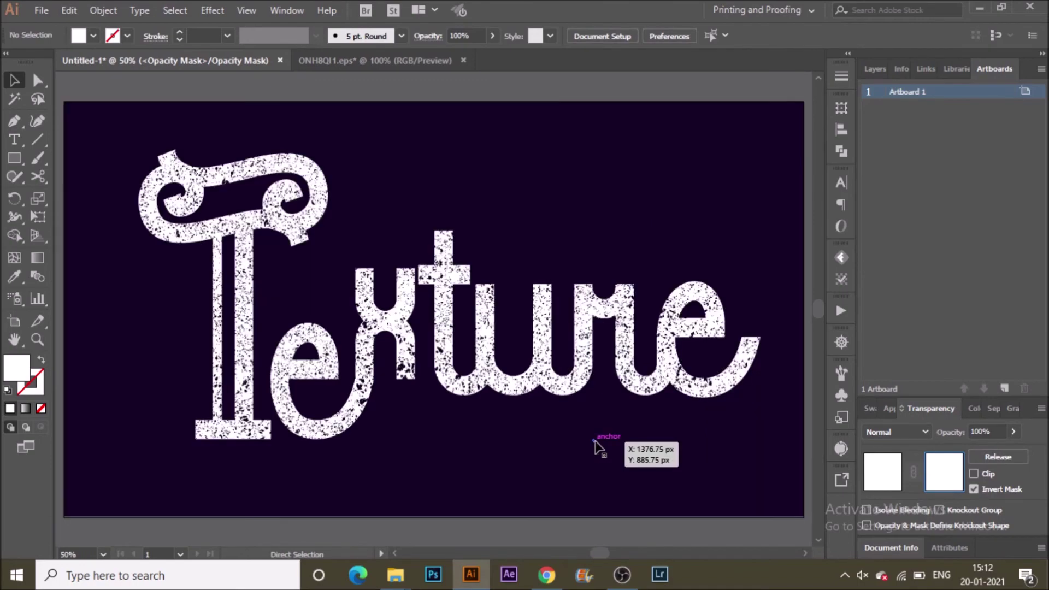
{"action": "key", "text": "ctrl+equal"}
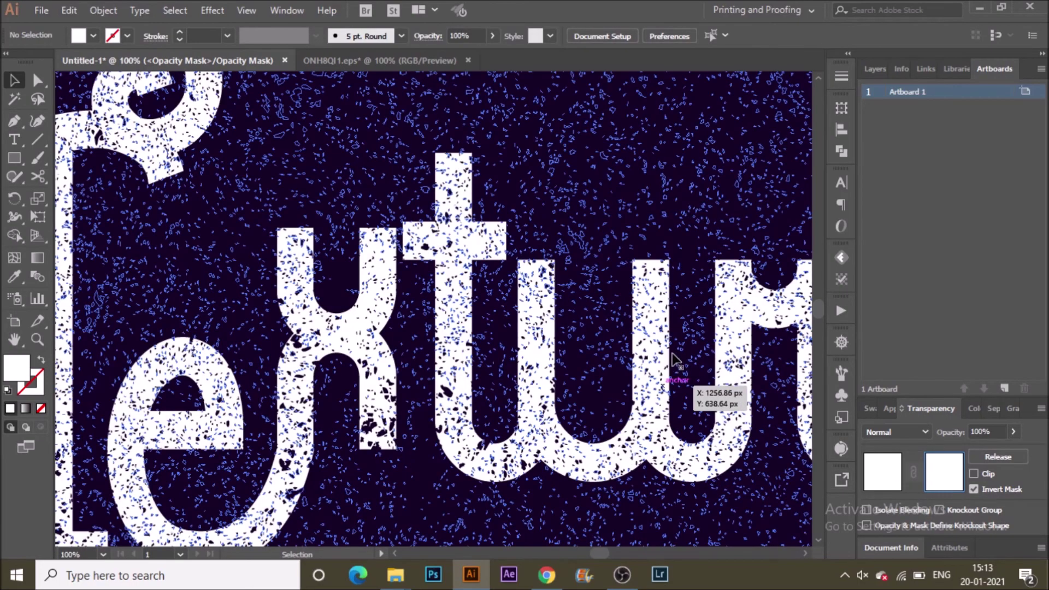
{"action": "left_click", "coordinate": [998, 456]}
{"action": "left_click", "coordinate": [523, 376]}
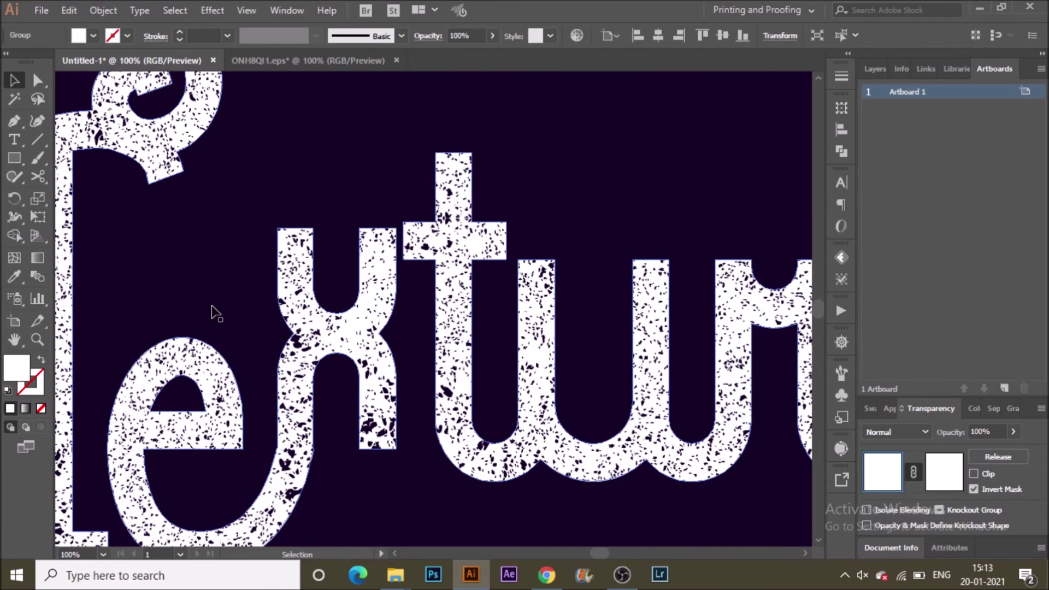
{"action": "key", "text": "ctrl+minus"}
{"action": "key", "text": "ctrl+minus"}
{"action": "left_click", "coordinate": [576, 485]}
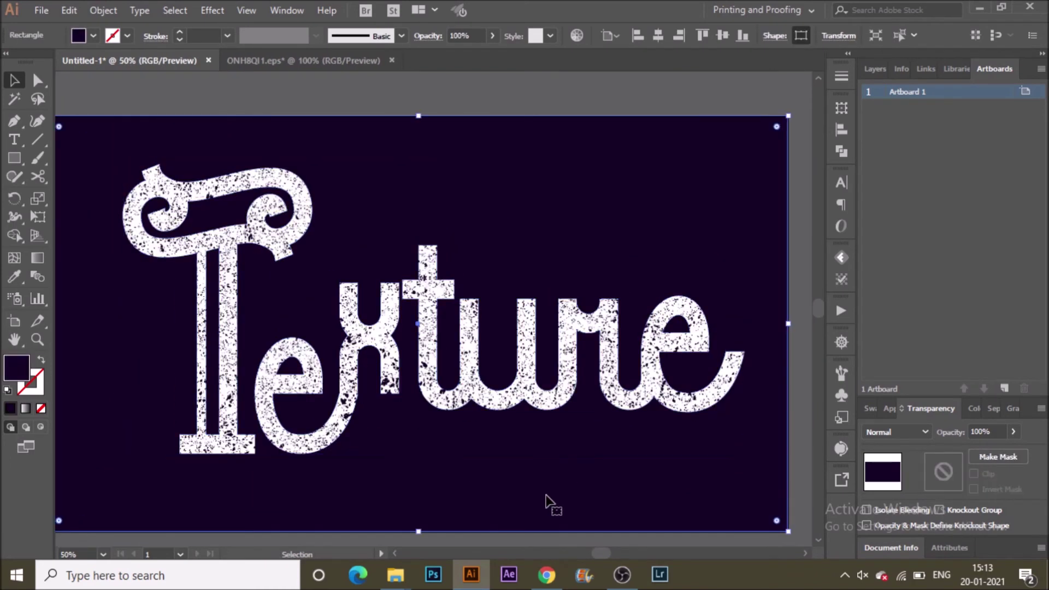